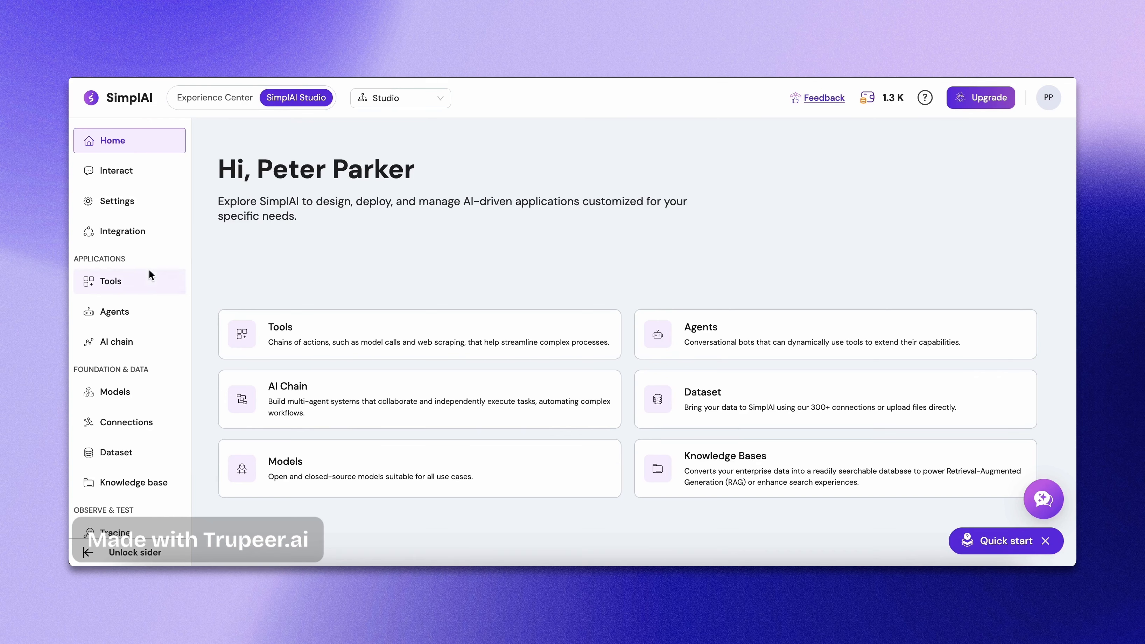
- Start a new tool named "Web research tool" with the description "A tool to search a topic on web"
click(119, 286)
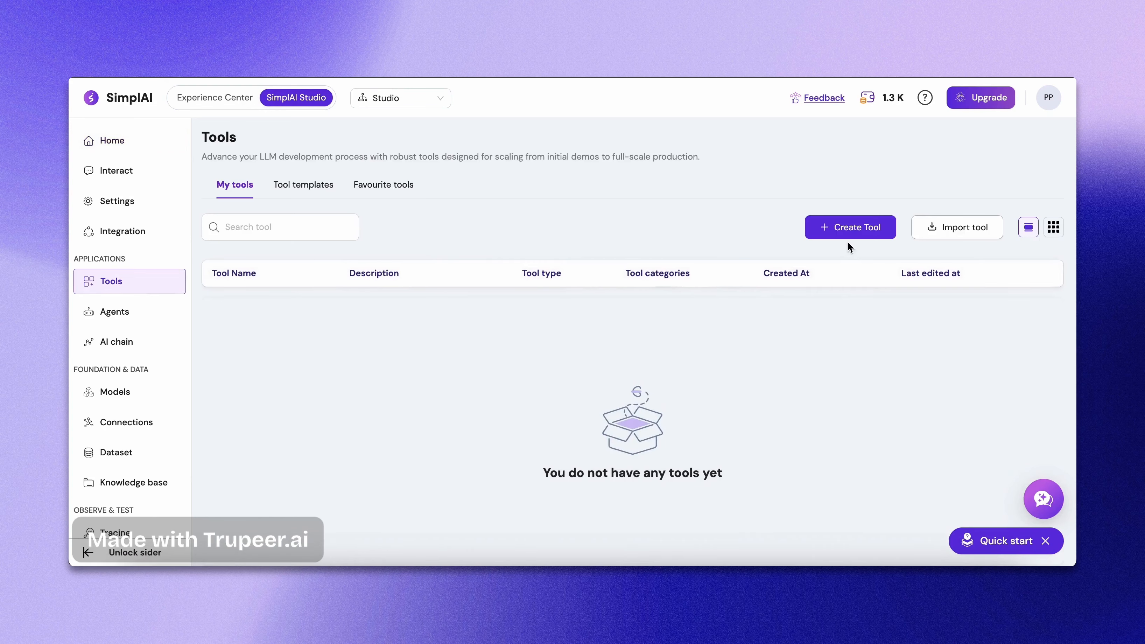
click(849, 230)
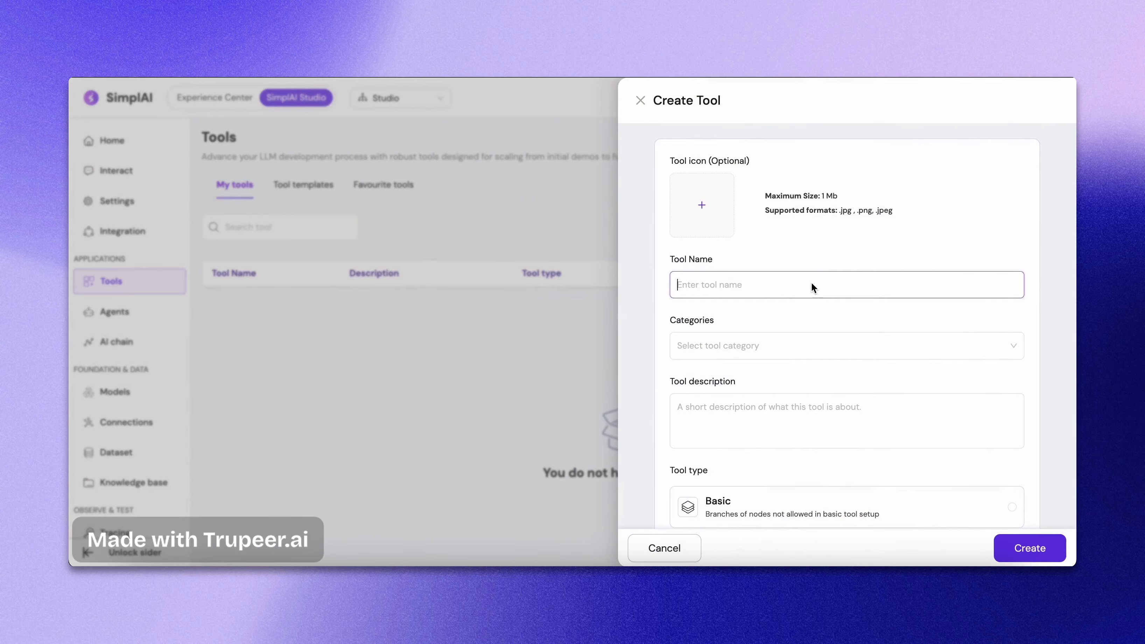
text(Web research tool)
click(753, 409)
text(A )
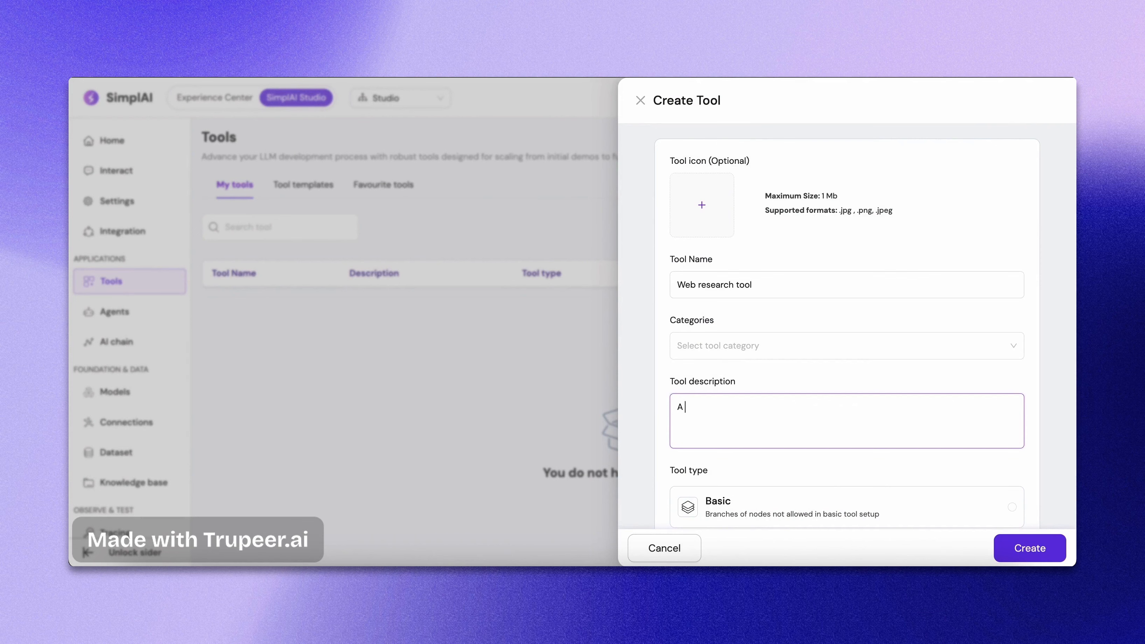
text(tool to search a topic on web)
click(806, 391)
- Choose the Basic tool type and create the tool
scroll(805, 391, down, 3)
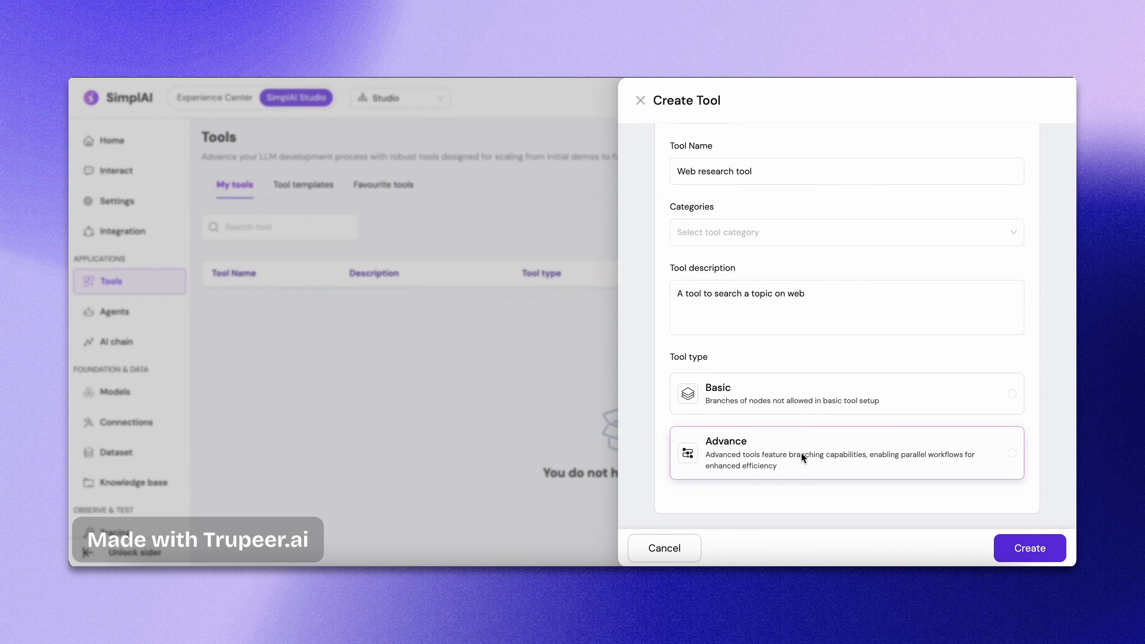
click(759, 394)
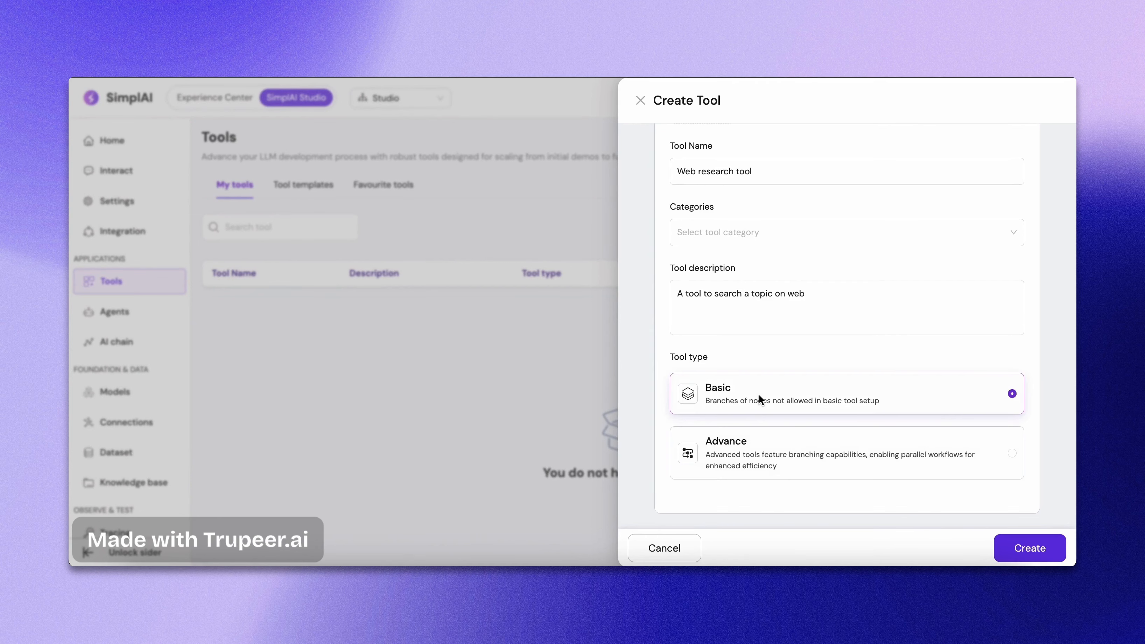
scroll(968, 468, up, 2)
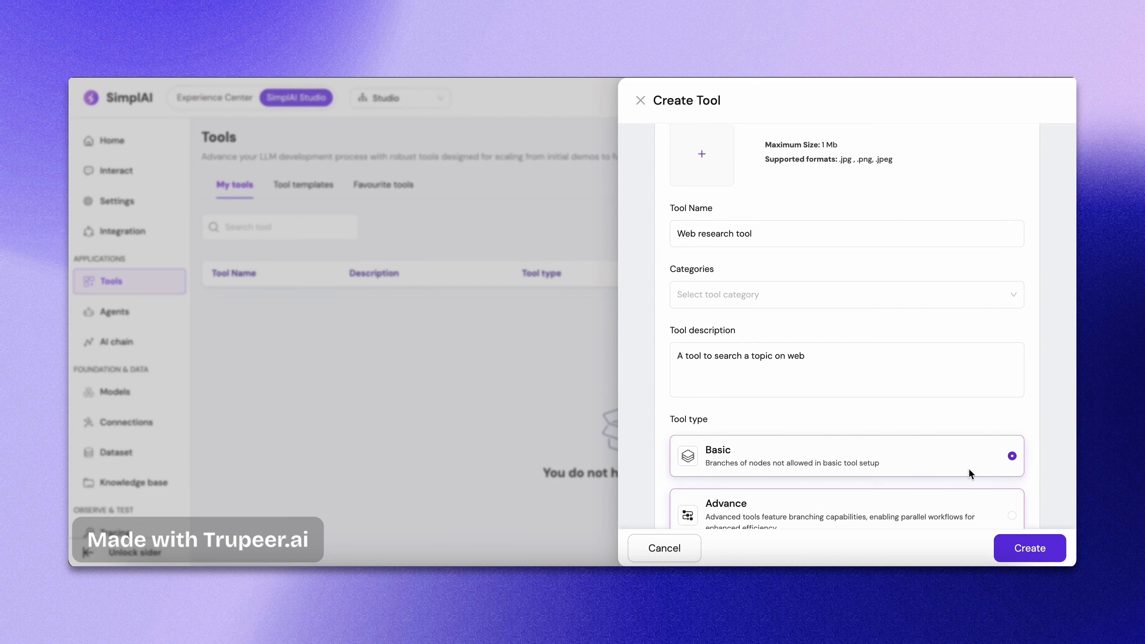
click(1039, 546)
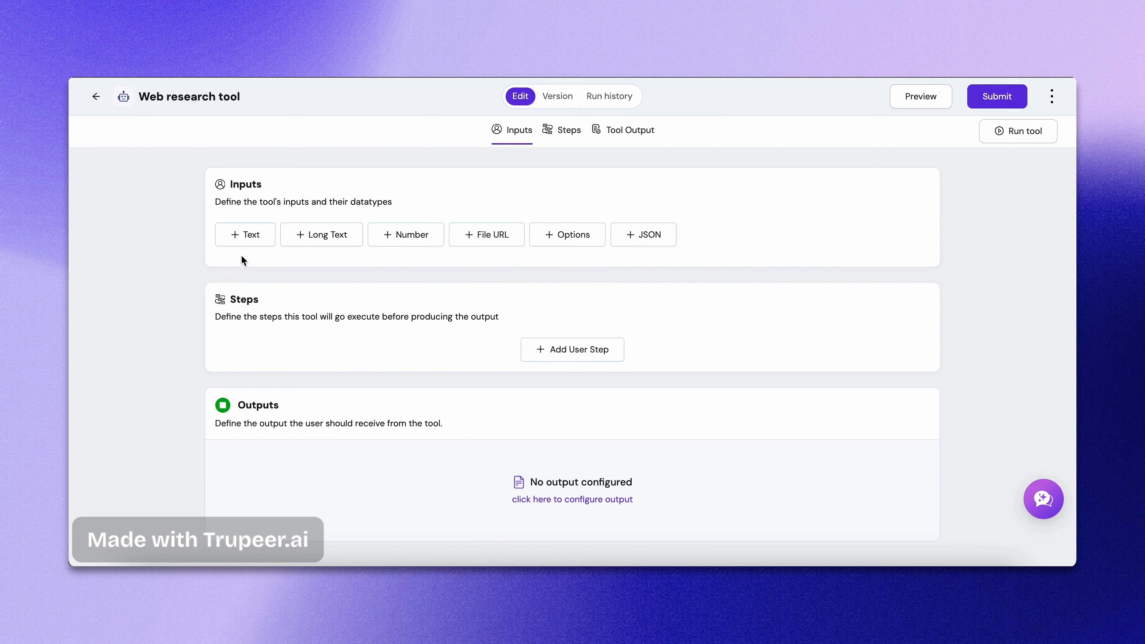
- Add a text input named "Topic" with the description "A topic to search on web" and the variable name "topic"
click(249, 239)
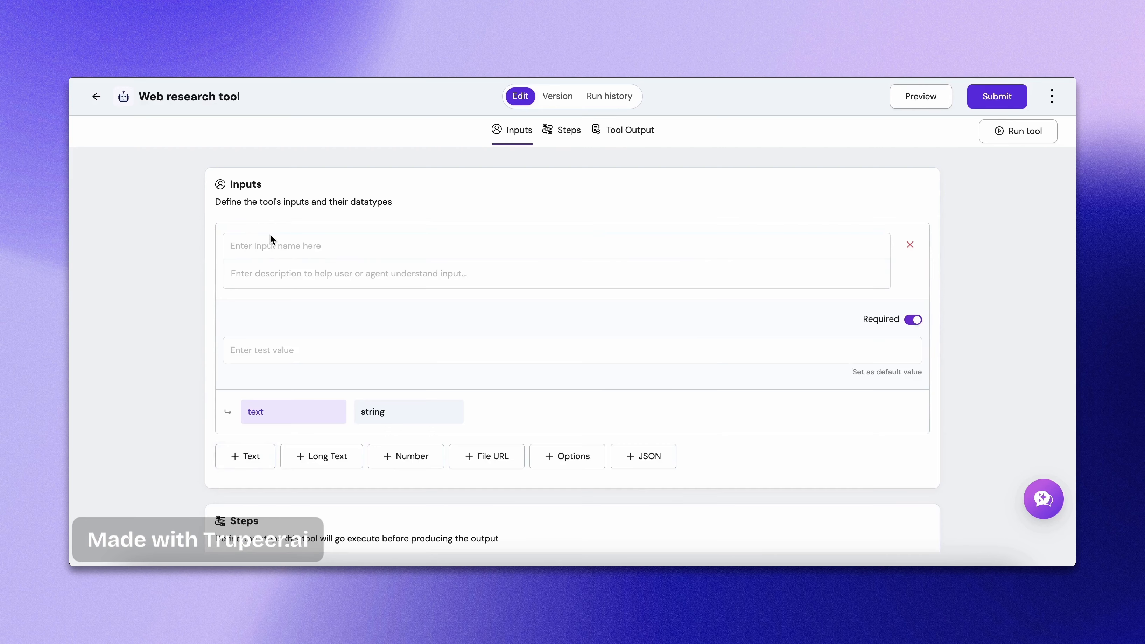
click(276, 246)
text(Topic)
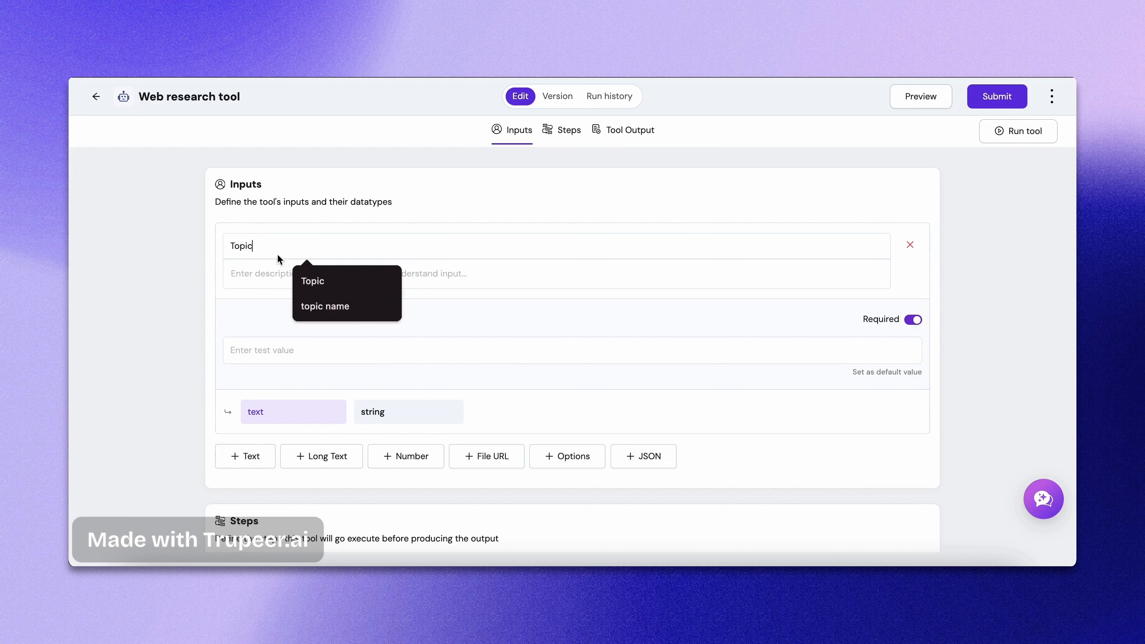
click(255, 280)
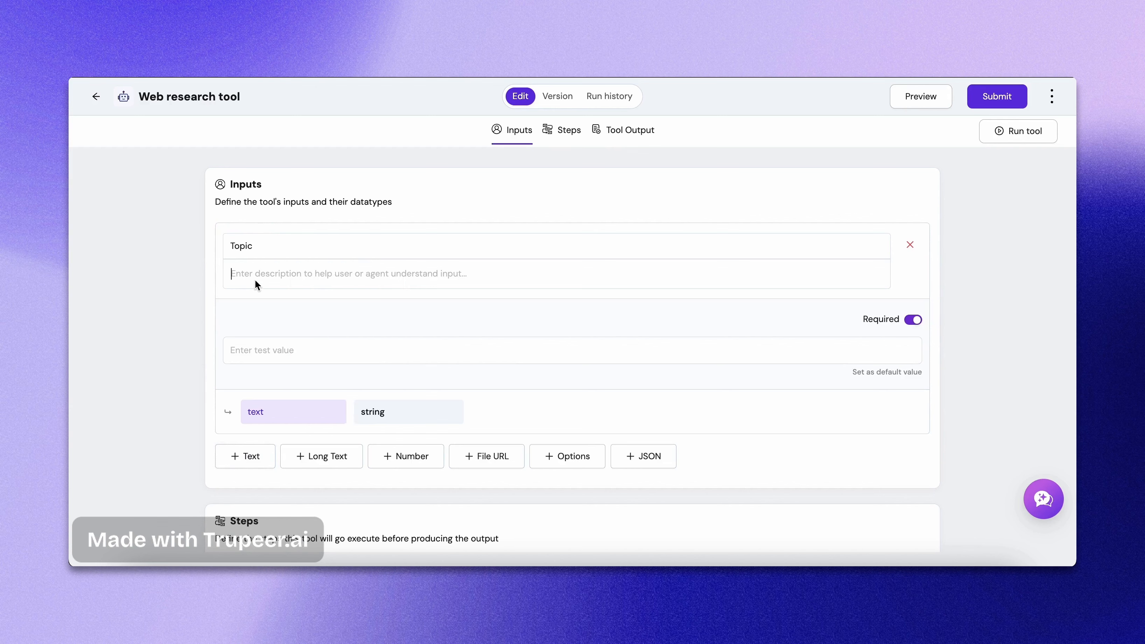
text(A topic )
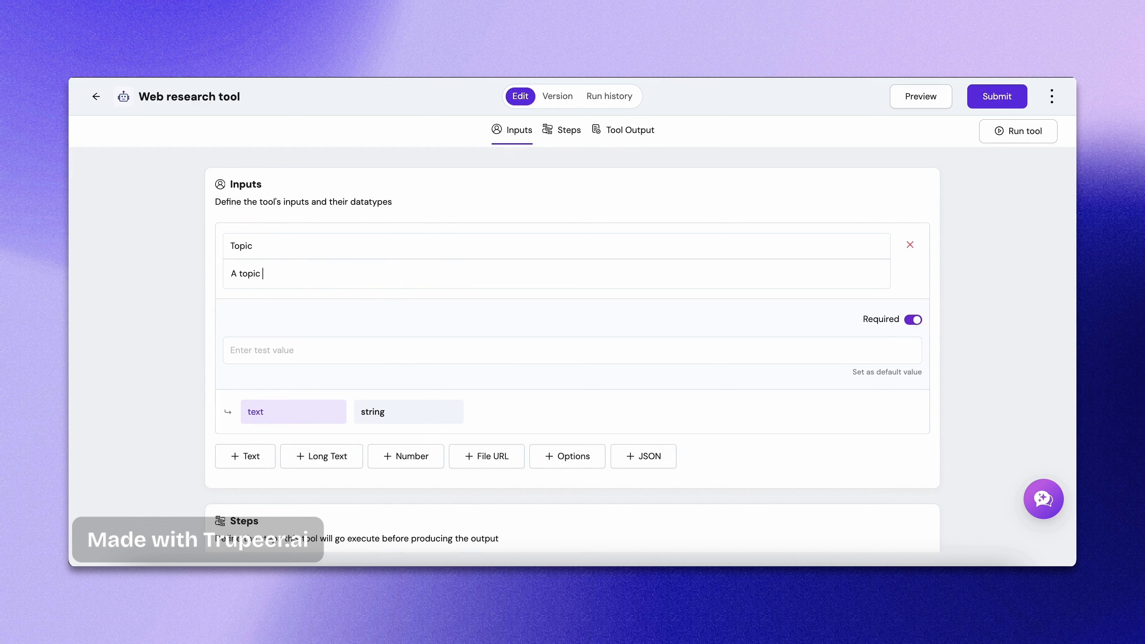
text(to search on web)
click(285, 349)
text(topic)
- Add the pre-defined Web Research step to the tool
scroll(235, 385, down, 5)
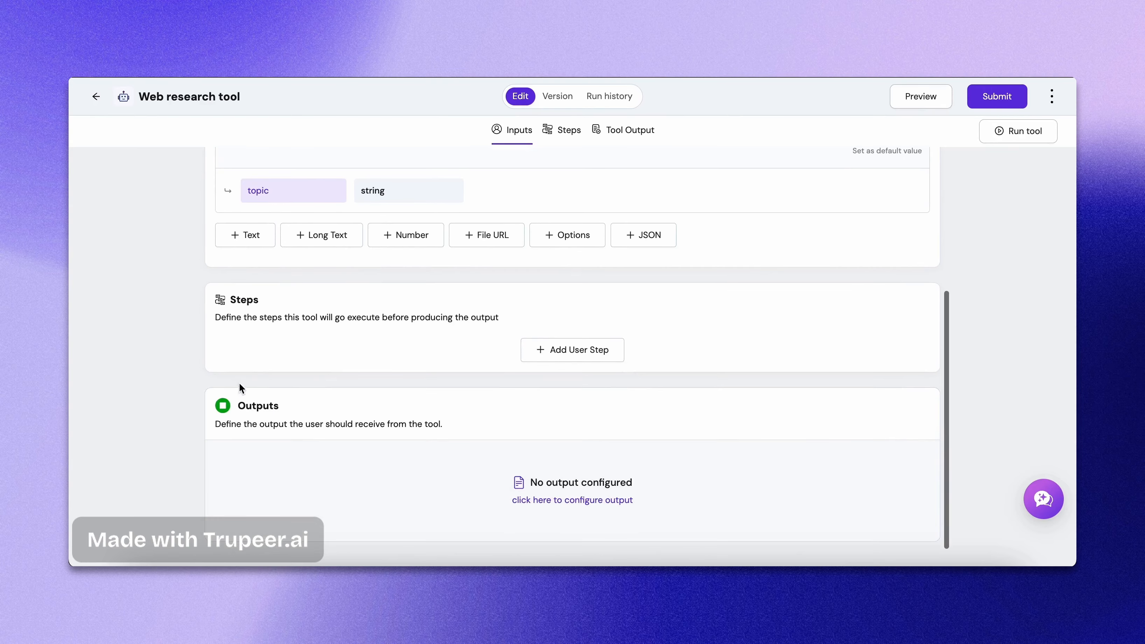
click(560, 354)
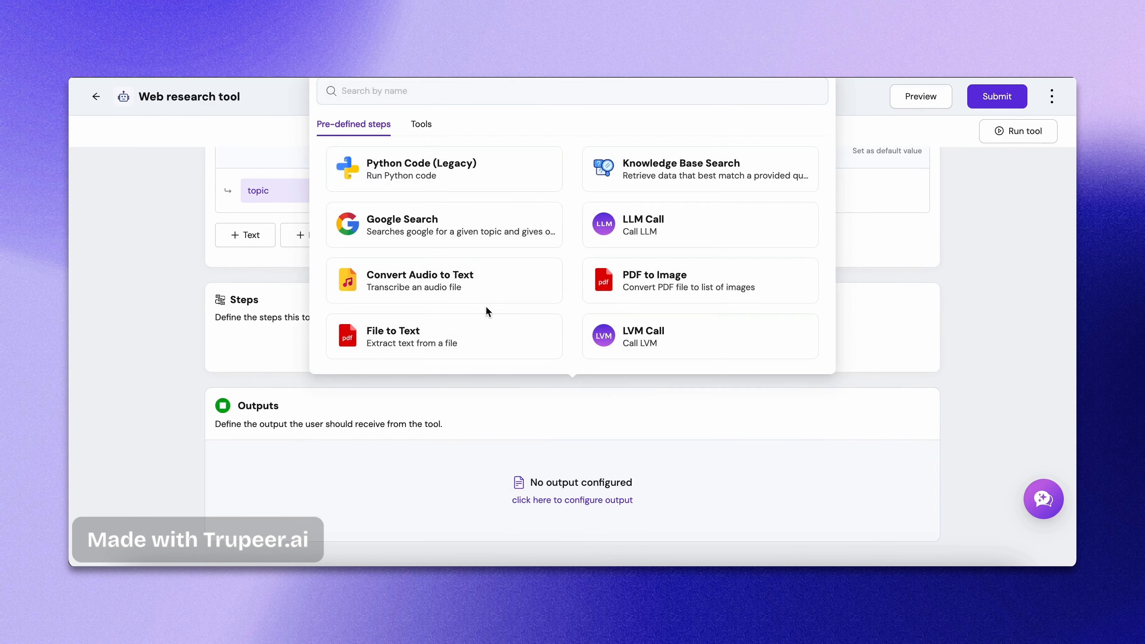
scroll(487, 308, down, 4)
scroll(487, 311, down, 4)
scroll(488, 311, up, 2)
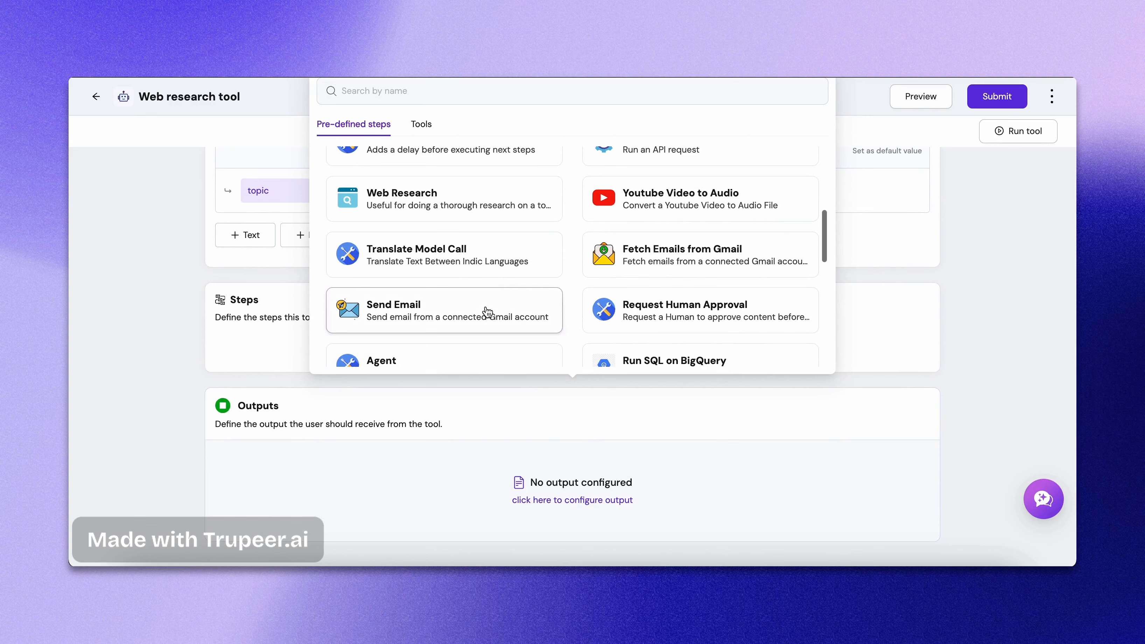
click(450, 199)
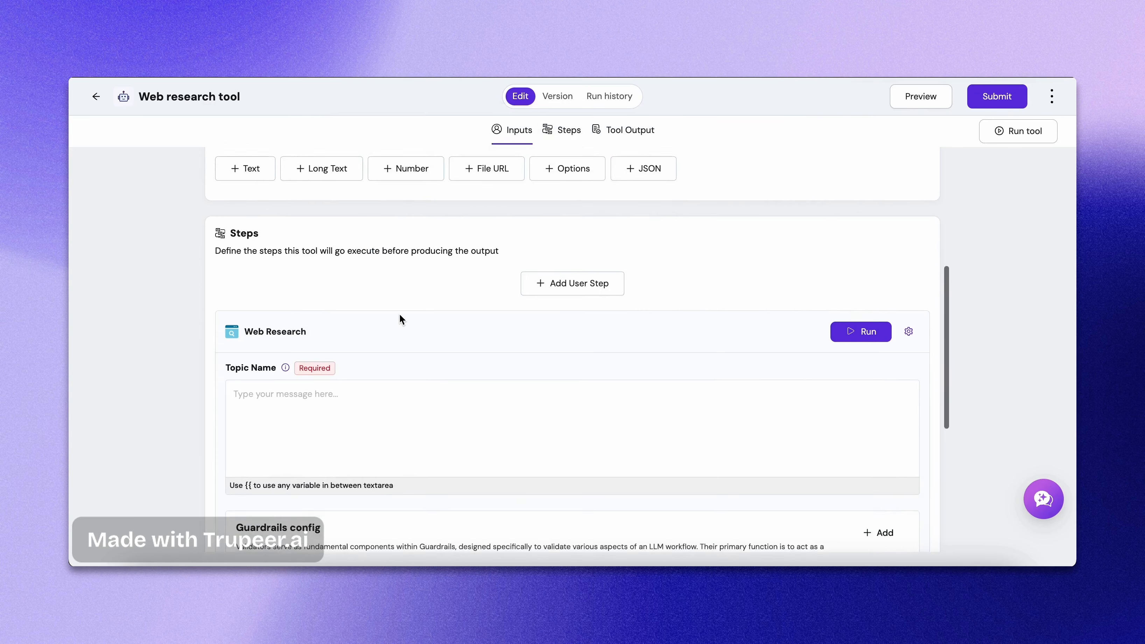
- Insert the topic input variable as the Topic Name of the Web Research step
scroll(399, 315, down, 2)
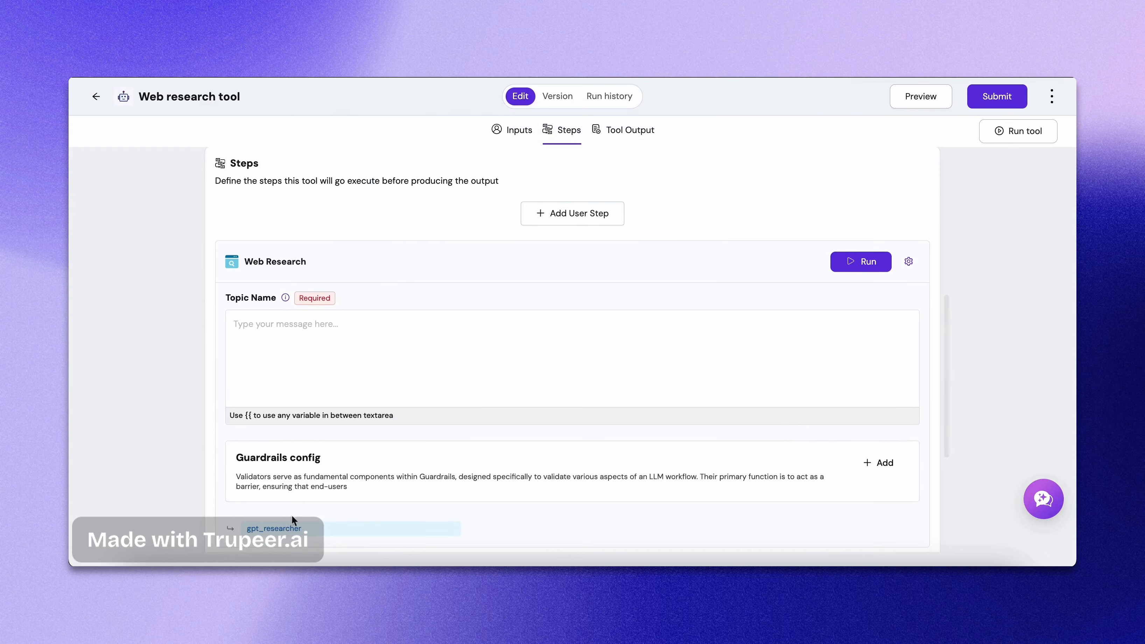
double_click(278, 529)
scroll(293, 511, up, 1)
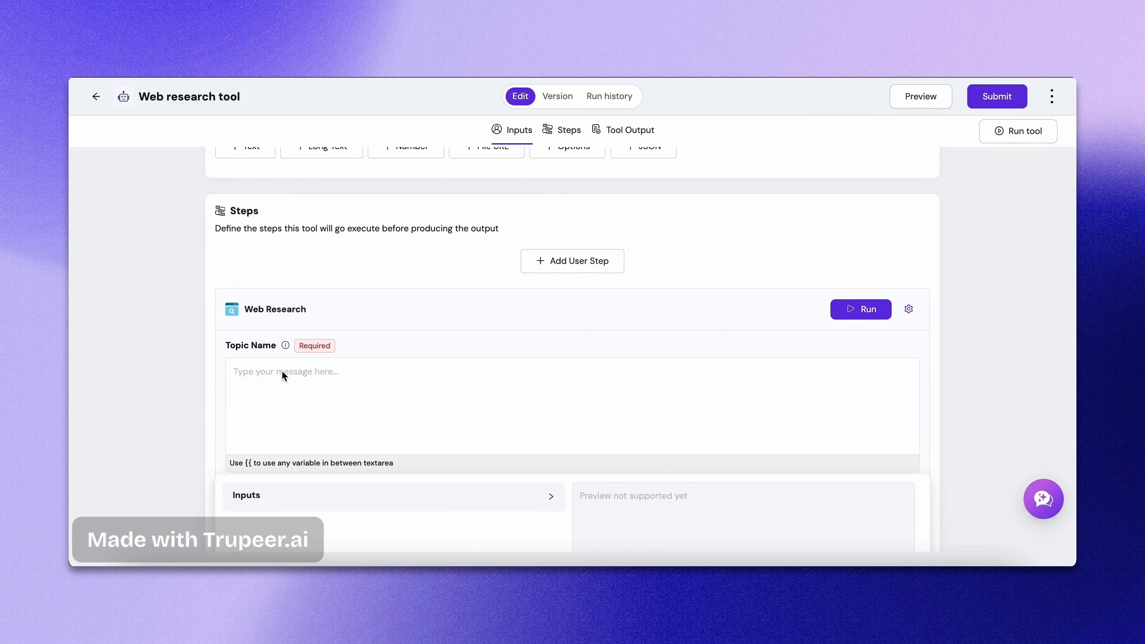
scroll(343, 418, down, 1)
click(391, 458)
scroll(391, 458, down, 1)
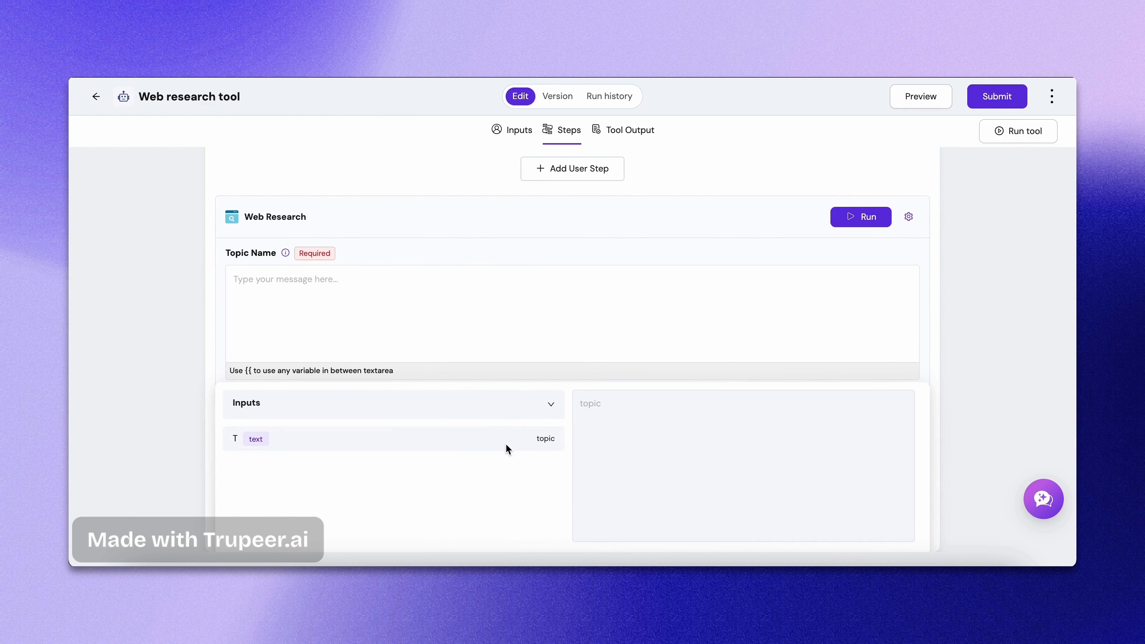
click(547, 441)
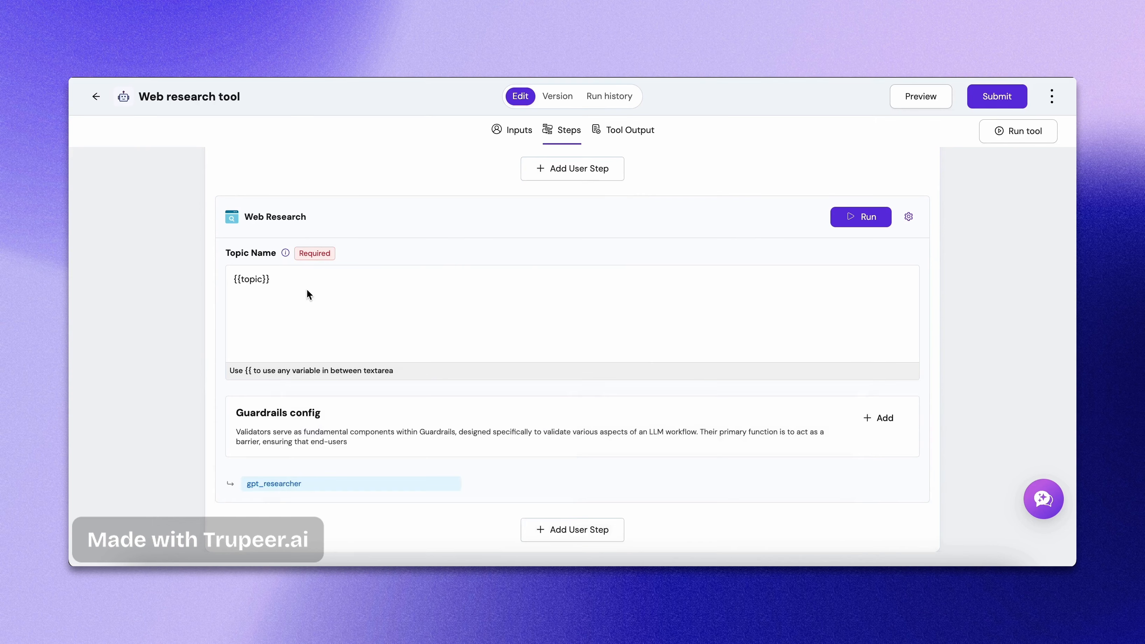
- Add a final output to the tool with the variable name "Output"
scroll(307, 288, up, 1)
scroll(307, 290, up, 1)
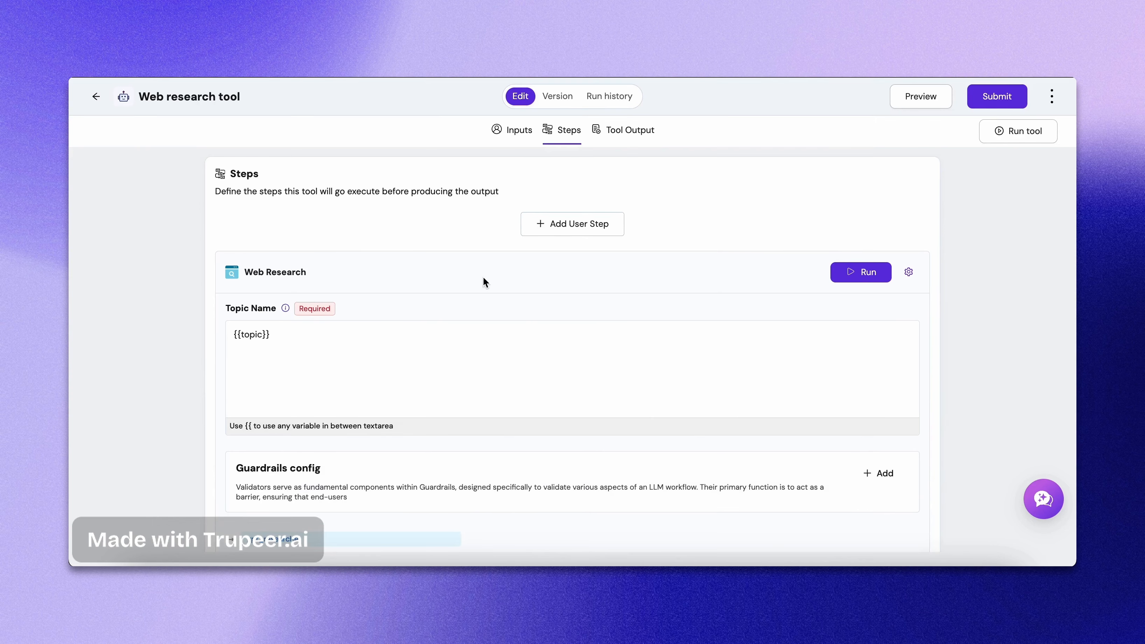
scroll(483, 278, up, 4)
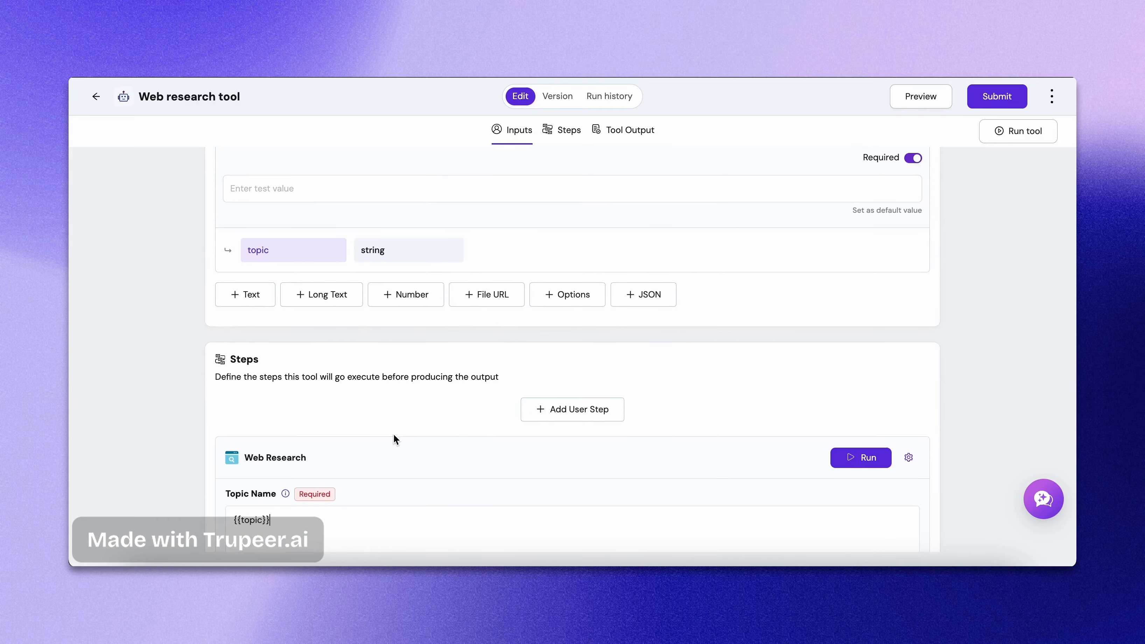
scroll(394, 440, down, 6)
scroll(393, 433, down, 4)
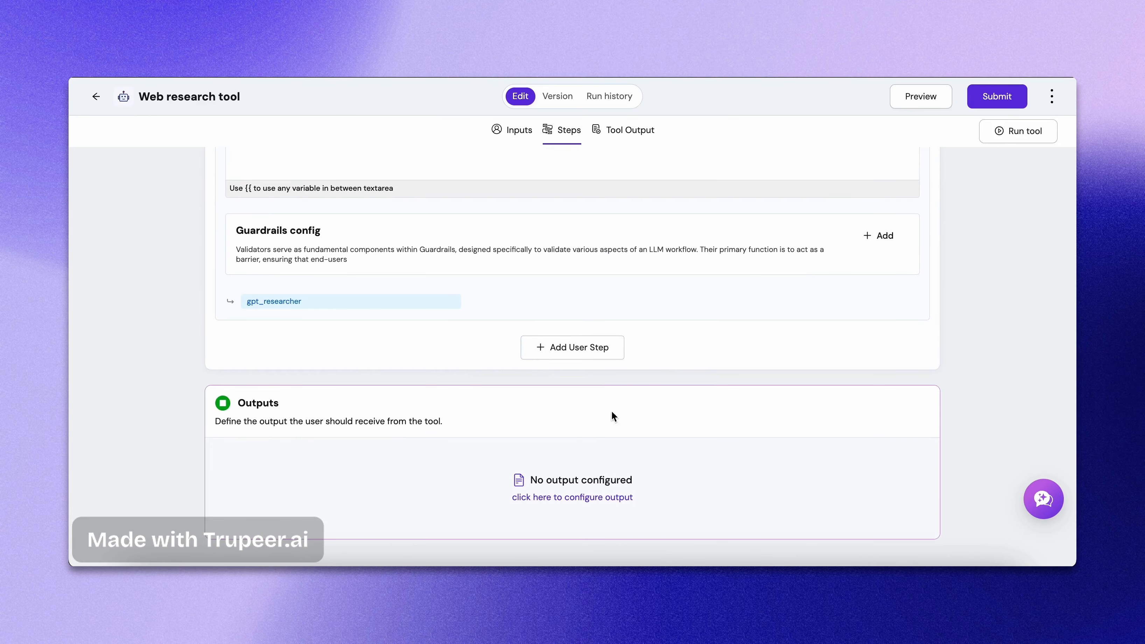
click(593, 495)
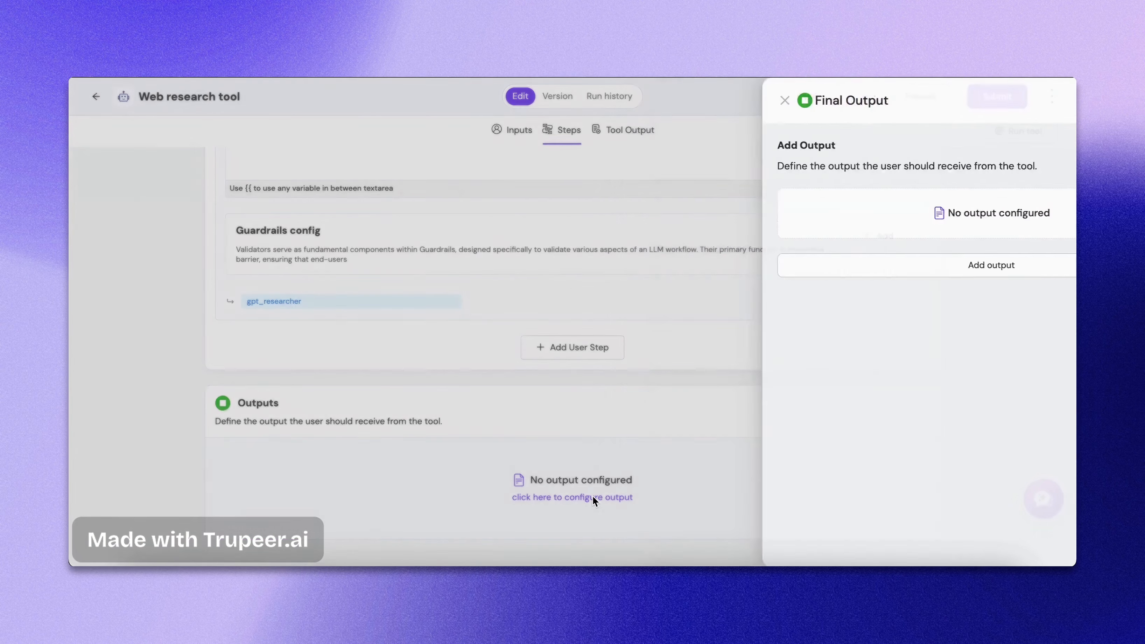
click(851, 258)
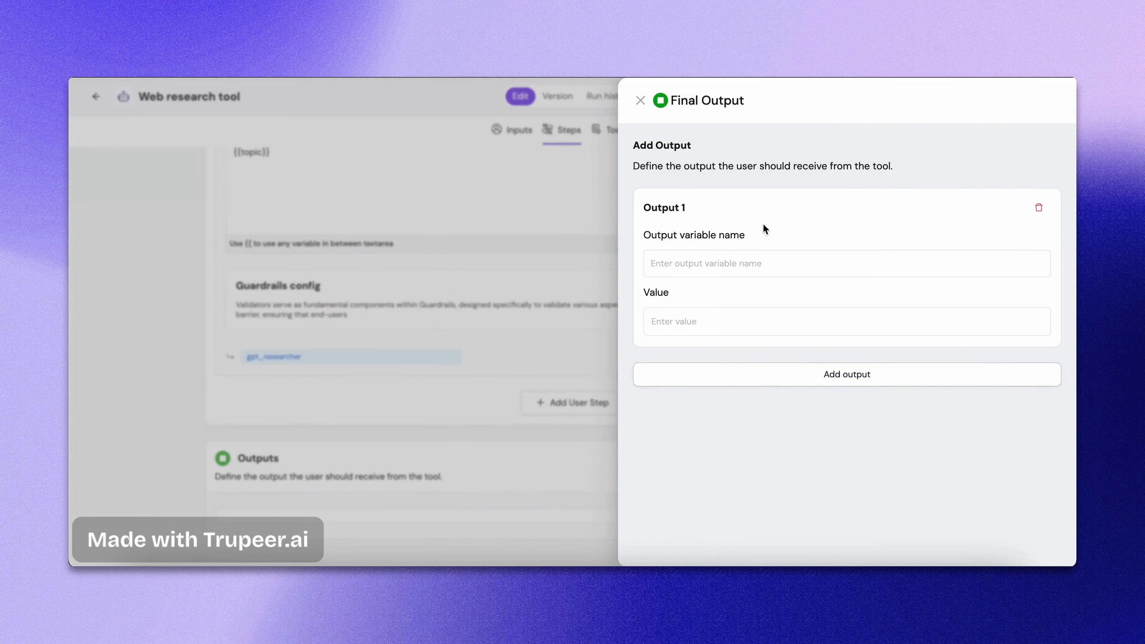
click(771, 264)
text(Output)
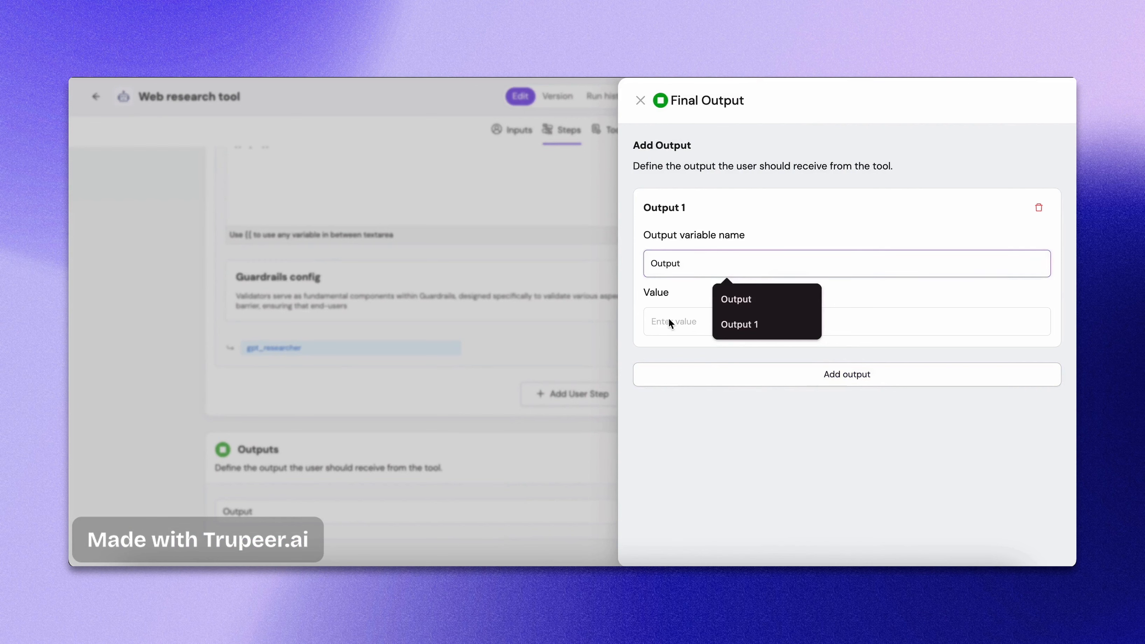
- Open the variable choices for the output's value and expand the Inputs and gpt_researcher groups
click(673, 307)
click(677, 322)
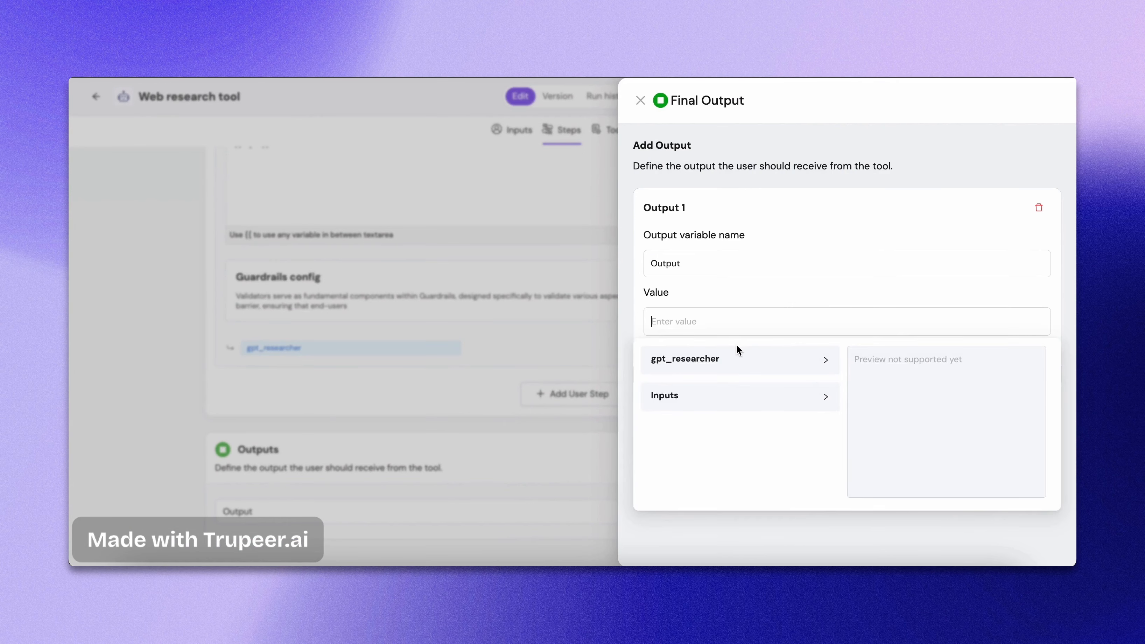
click(749, 394)
click(762, 360)
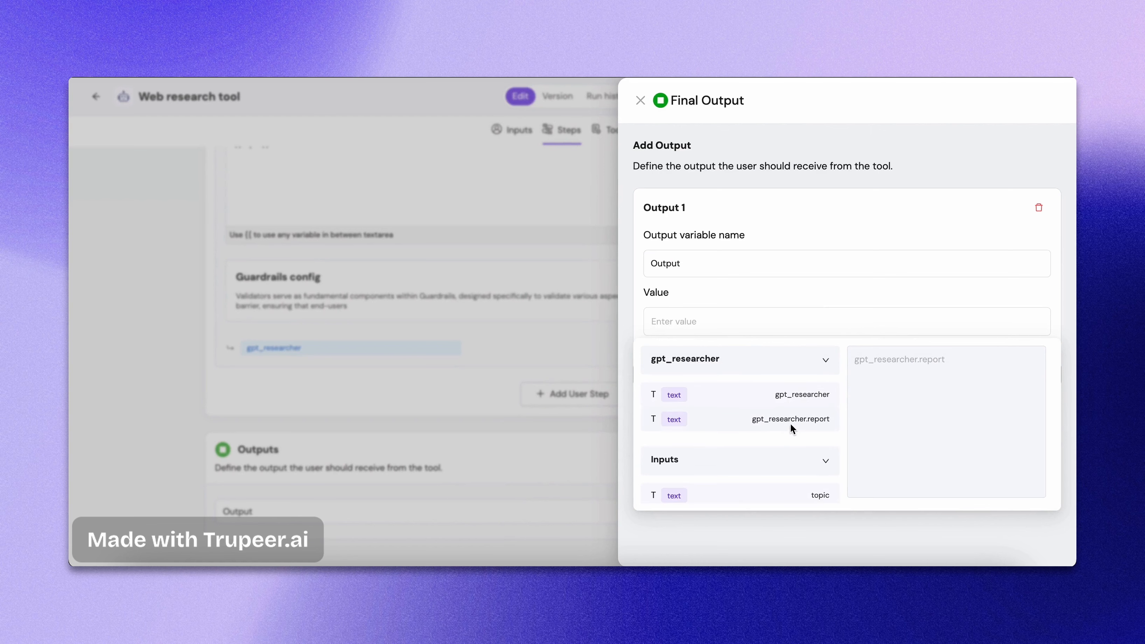